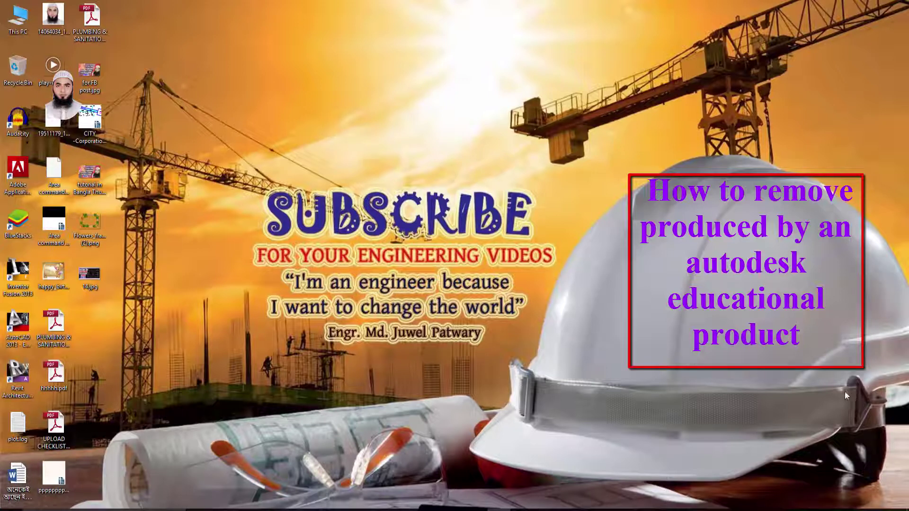
Open the CITY -Corporation survey DWG from the desktop, accepting both educational plot stamp warnings.
{"action": "double_click", "coordinate": [96, 125]}
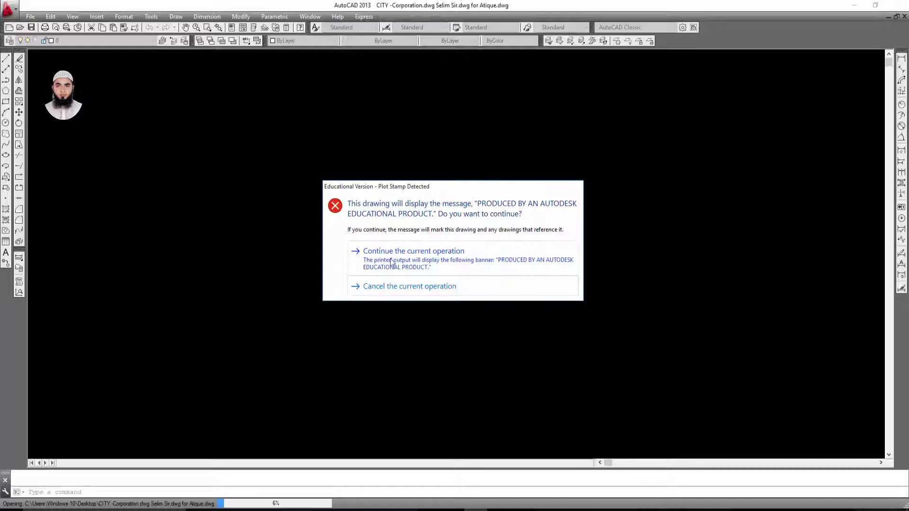
{"action": "left_click", "coordinate": [421, 262]}
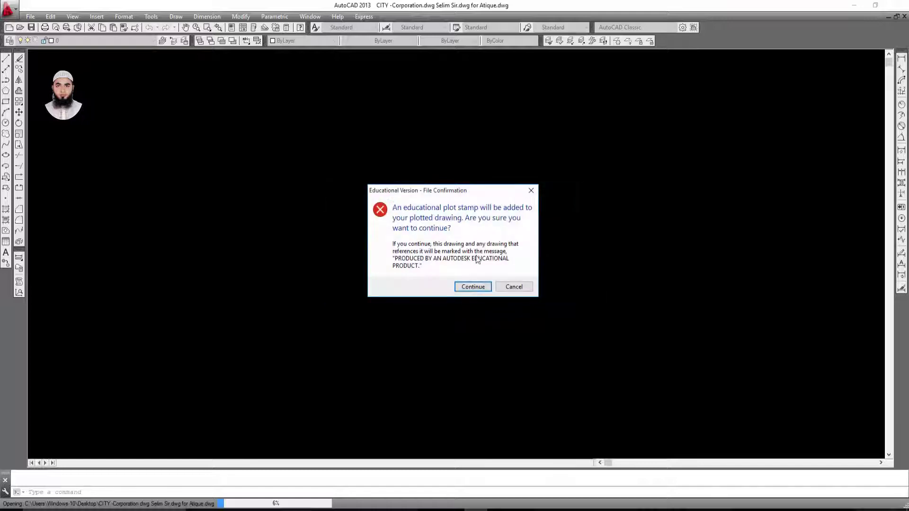
{"action": "left_click", "coordinate": [480, 286]}
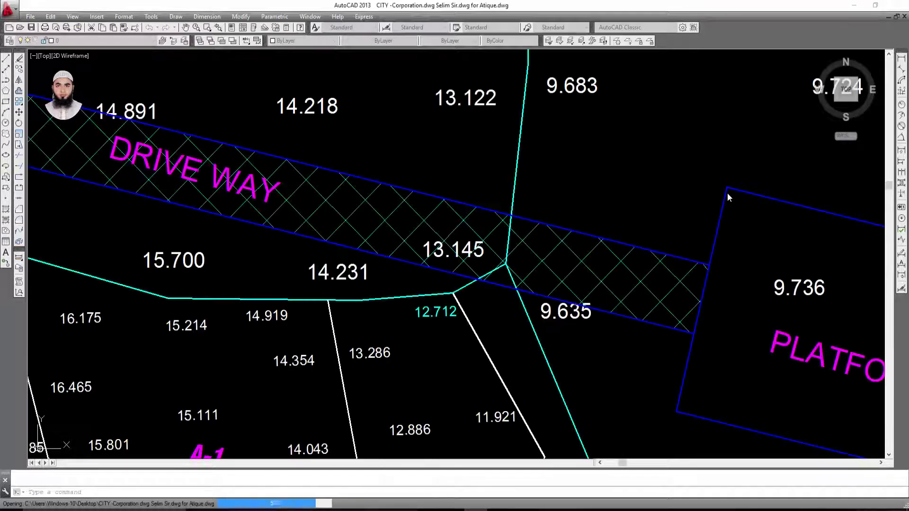
Reframe the survey sheet in view and start a plot, dismissing the plotter warning.
{"action": "scroll", "coordinate": [728, 193], "scroll_direction": "down", "scroll_amount": 5}
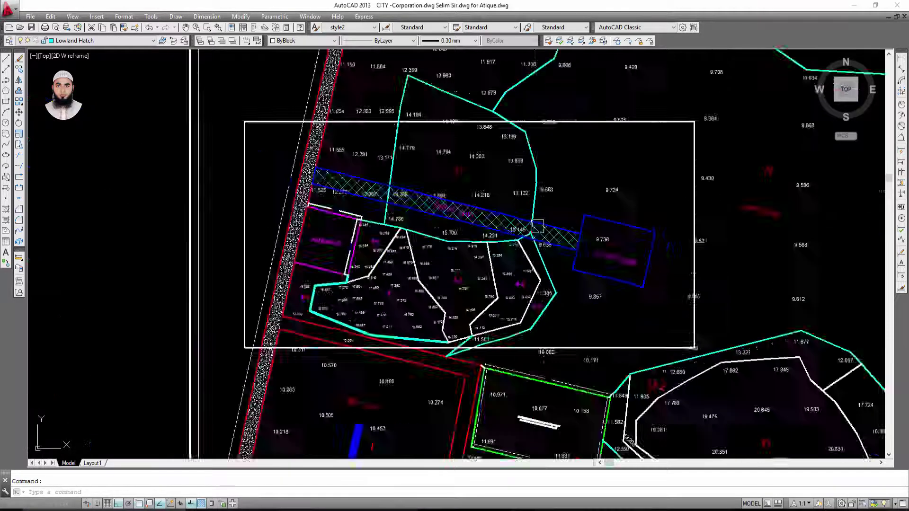
{"action": "scroll", "coordinate": [644, 254], "scroll_direction": "down", "scroll_amount": 4}
{"action": "middle_click_drag", "start_coordinate": [645, 254], "coordinate": [428, 210]}
{"action": "scroll", "coordinate": [429, 223], "scroll_direction": "down", "scroll_amount": 3}
{"action": "scroll", "coordinate": [474, 235], "scroll_direction": "up", "scroll_amount": 5}
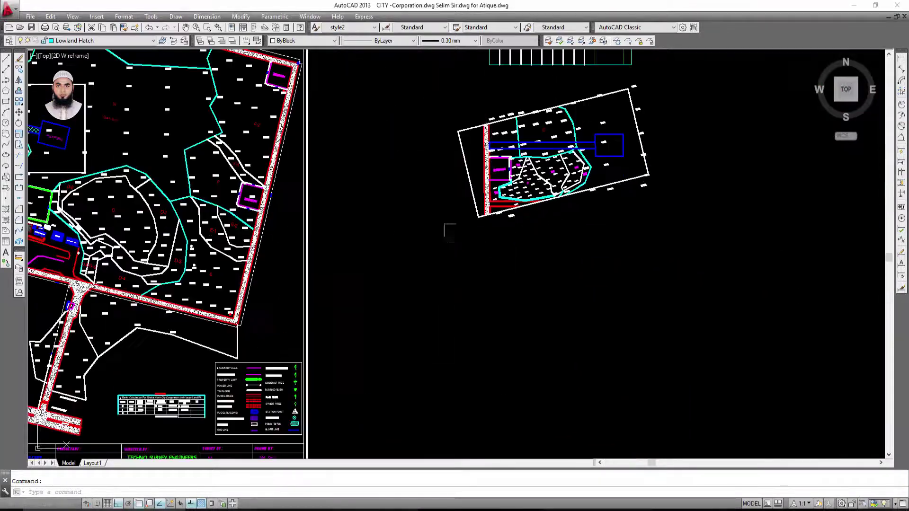
{"action": "scroll", "coordinate": [325, 231], "scroll_direction": "up", "scroll_amount": 3}
{"action": "scroll", "coordinate": [355, 232], "scroll_direction": "down", "scroll_amount": 4}
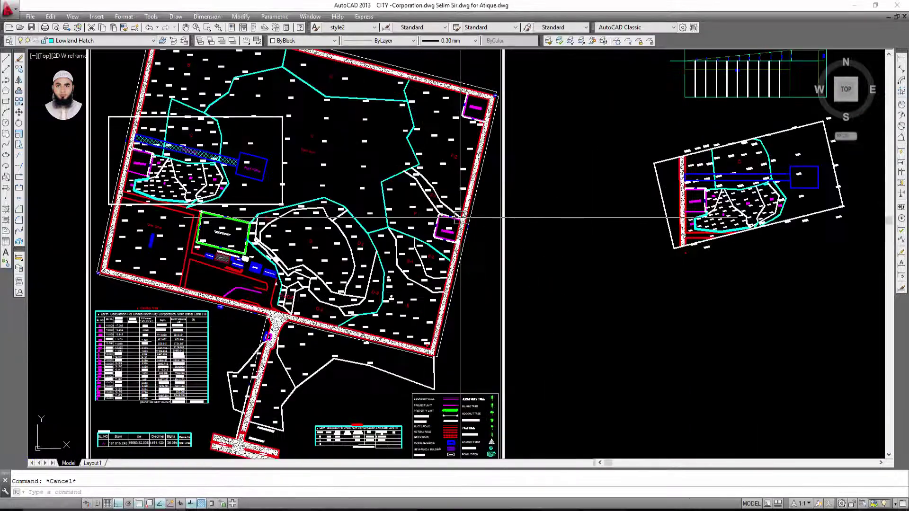
{"action": "scroll", "coordinate": [355, 232], "scroll_direction": "down", "scroll_amount": 3}
{"action": "middle_click_drag", "start_coordinate": [589, 229], "coordinate": [478, 224]}
{"action": "scroll", "coordinate": [479, 178], "scroll_direction": "up", "scroll_amount": 4}
{"action": "scroll", "coordinate": [481, 240], "scroll_direction": "down", "scroll_amount": 2}
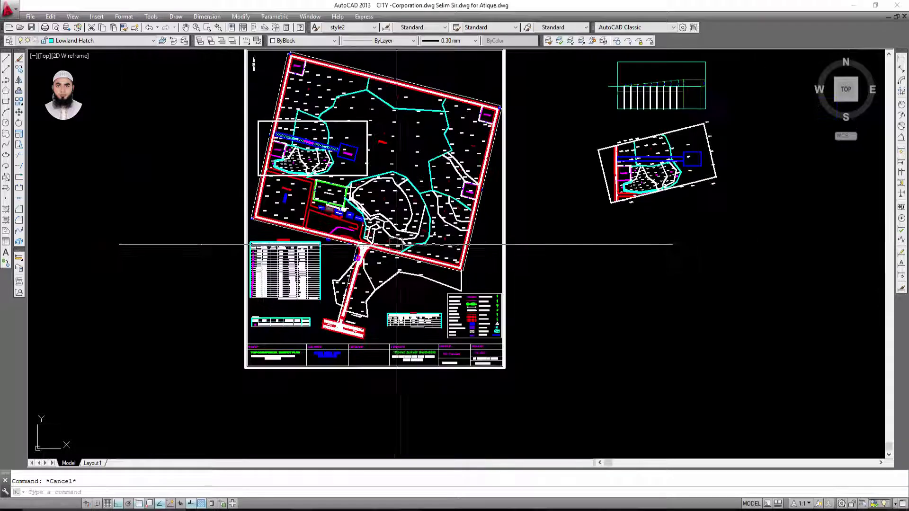
{"action": "middle_click_drag", "start_coordinate": [383, 349], "coordinate": [322, 411]}
{"action": "right_click", "coordinate": [339, 393]}
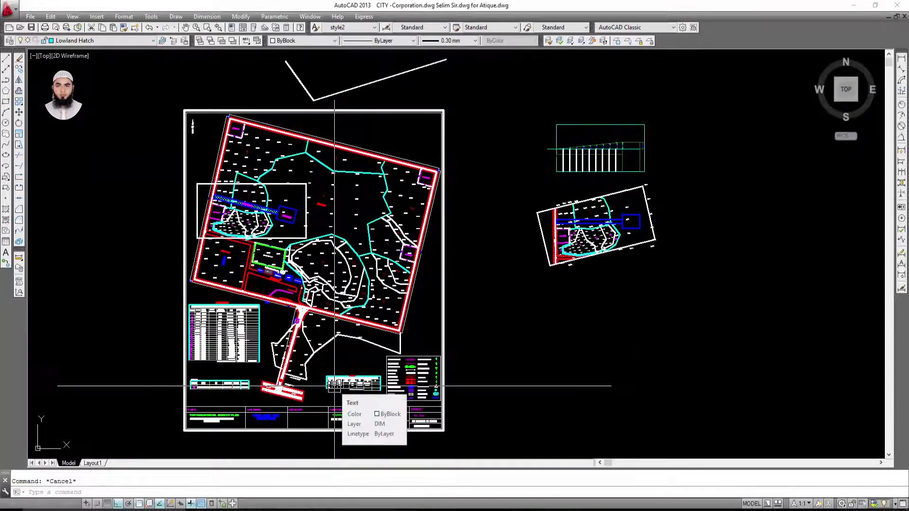
{"action": "key", "text": "ctrl+p"}
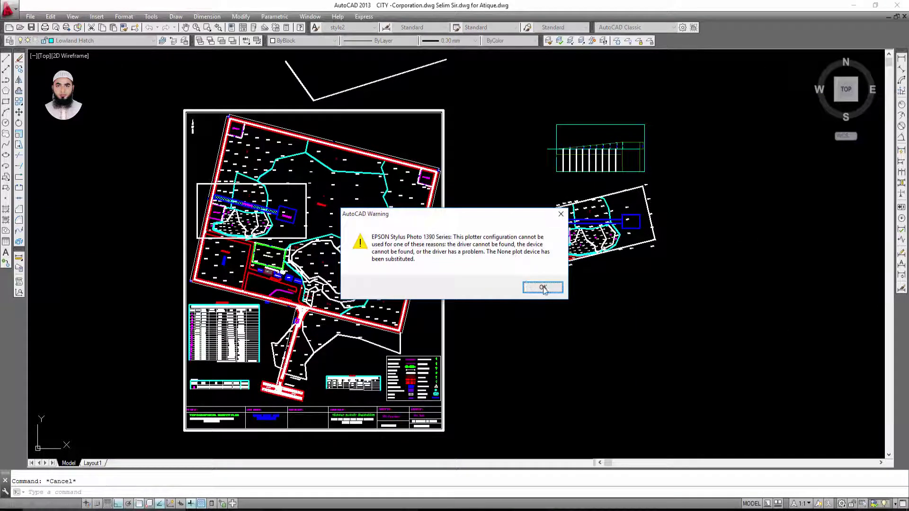
{"action": "left_click", "coordinate": [540, 288]}
Plot a window of the drawing frame with the <Previous plot> page setup and preview it.
{"action": "left_click", "coordinate": [398, 156]}
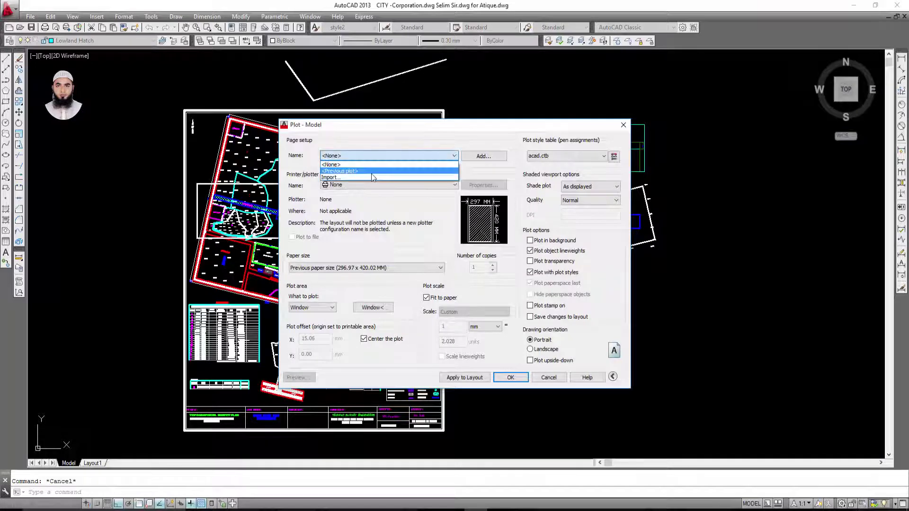
{"action": "left_click", "coordinate": [398, 173]}
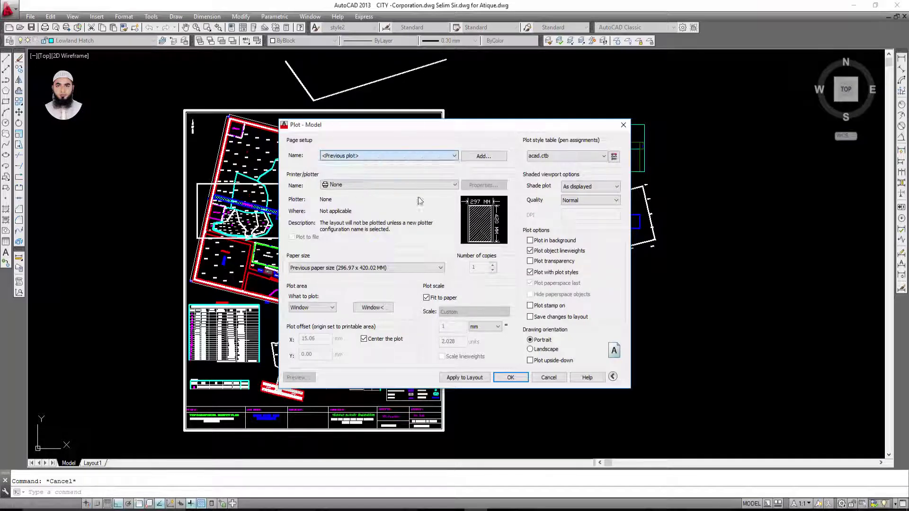
{"action": "left_click", "coordinate": [372, 308]}
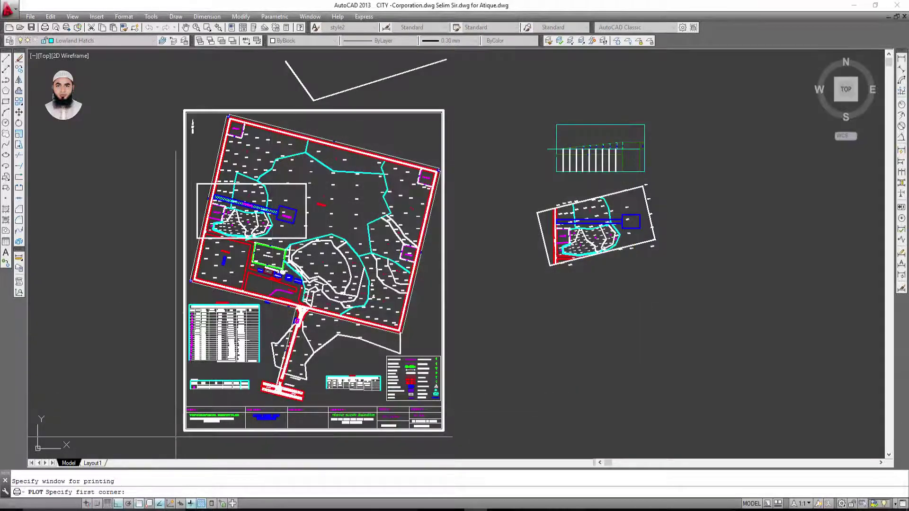
{"action": "left_click", "coordinate": [184, 430]}
{"action": "left_click", "coordinate": [443, 111]}
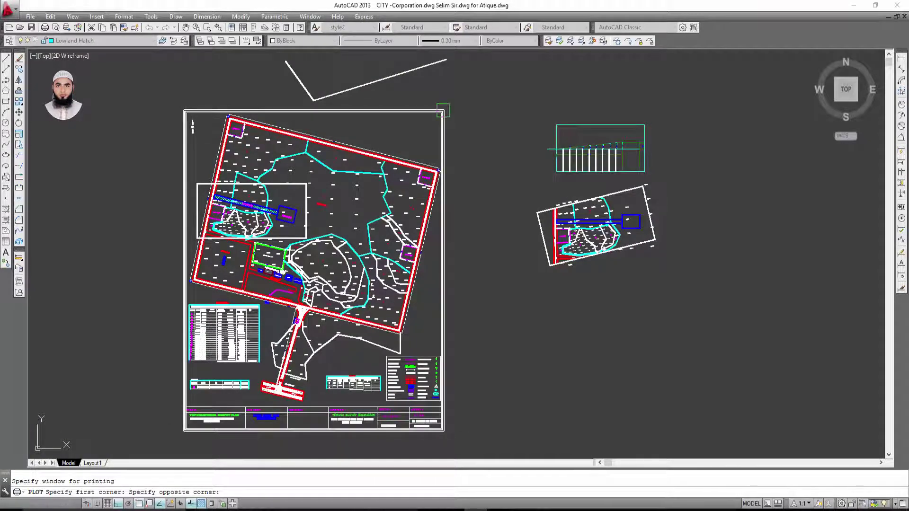
{"action": "left_click", "coordinate": [306, 379]}
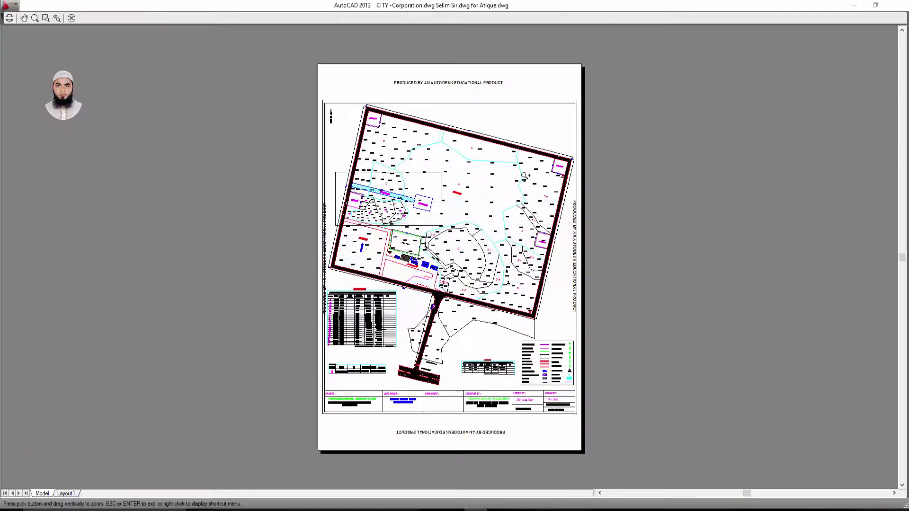
Zoom and pan the preview to inspect the educational stamp on each edge, then exit.
{"action": "scroll", "coordinate": [401, 93], "scroll_direction": "up", "scroll_amount": 8}
{"action": "scroll", "coordinate": [513, 57], "scroll_direction": "down", "scroll_amount": 4}
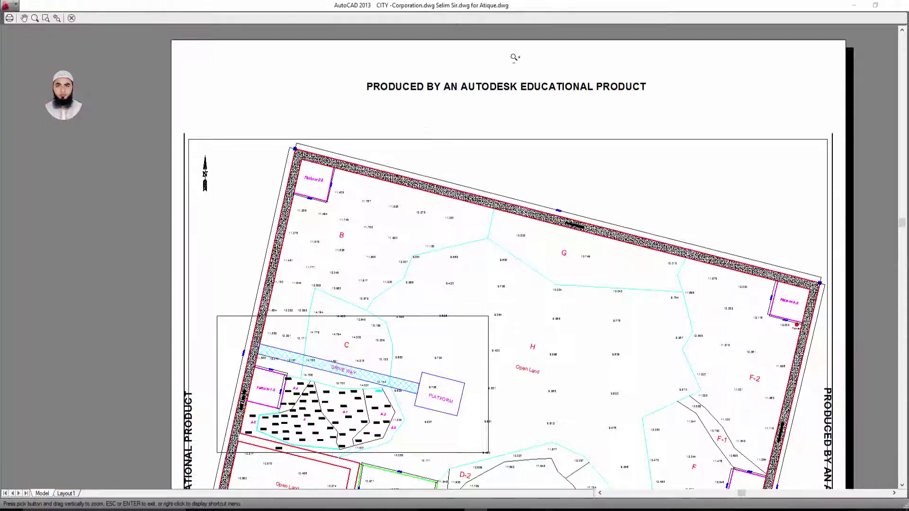
{"action": "scroll", "coordinate": [444, 135], "scroll_direction": "down", "scroll_amount": 6}
{"action": "scroll", "coordinate": [529, 171], "scroll_direction": "up", "scroll_amount": 2}
{"action": "scroll", "coordinate": [633, 179], "scroll_direction": "up", "scroll_amount": 4}
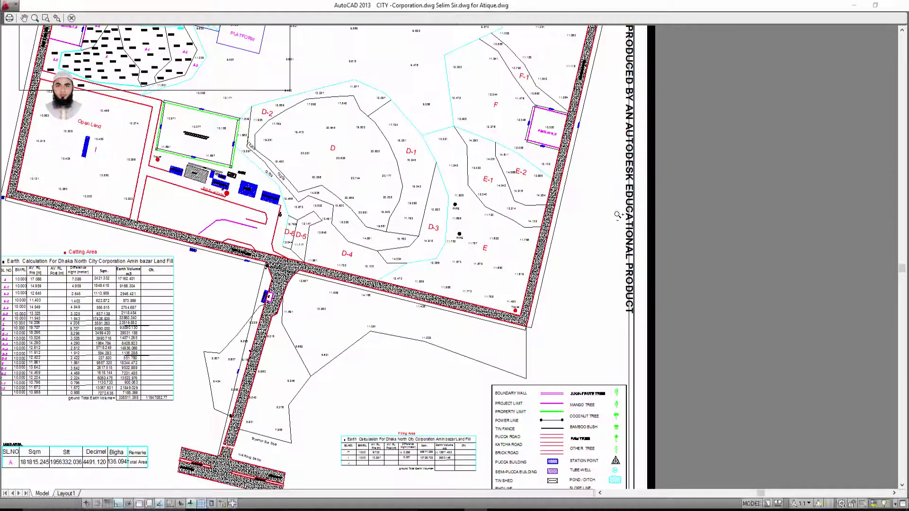
{"action": "scroll", "coordinate": [463, 322], "scroll_direction": "down", "scroll_amount": 4}
{"action": "scroll", "coordinate": [479, 346], "scroll_direction": "up", "scroll_amount": 4}
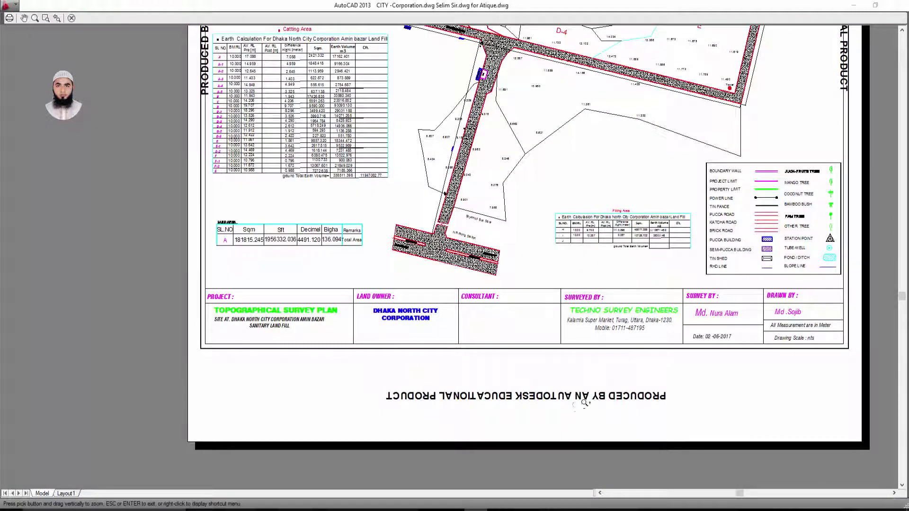
{"action": "scroll", "coordinate": [574, 398], "scroll_direction": "down", "scroll_amount": 4}
{"action": "scroll", "coordinate": [438, 64], "scroll_direction": "up", "scroll_amount": 2}
{"action": "scroll", "coordinate": [438, 64], "scroll_direction": "up", "scroll_amount": 4}
{"action": "scroll", "coordinate": [438, 64], "scroll_direction": "down", "scroll_amount": 4}
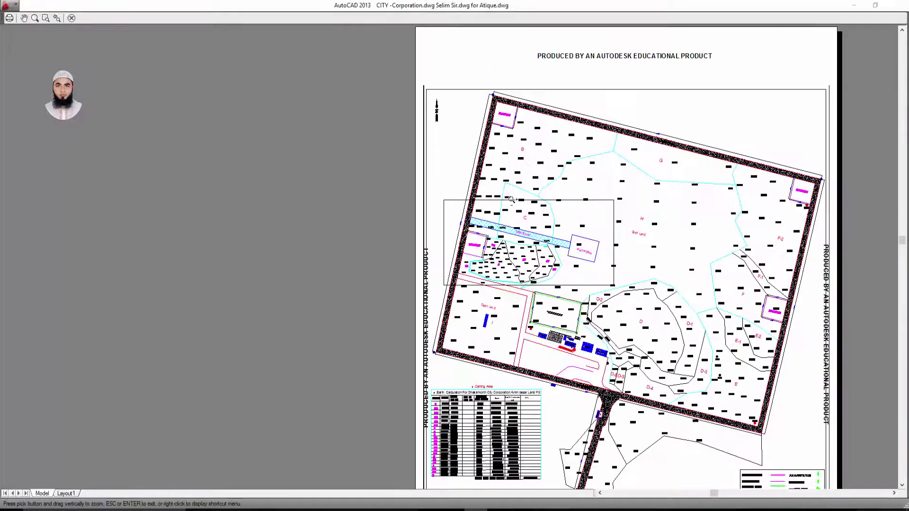
{"action": "middle_click_drag", "start_coordinate": [514, 181], "coordinate": [436, 322]}
{"action": "scroll", "coordinate": [566, 187], "scroll_direction": "up", "scroll_amount": 4}
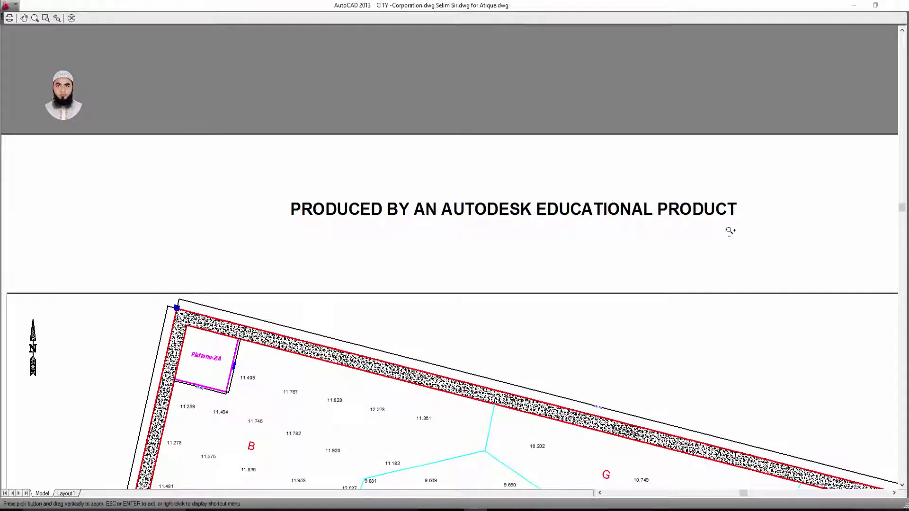
{"action": "scroll", "coordinate": [318, 193], "scroll_direction": "down", "scroll_amount": 6}
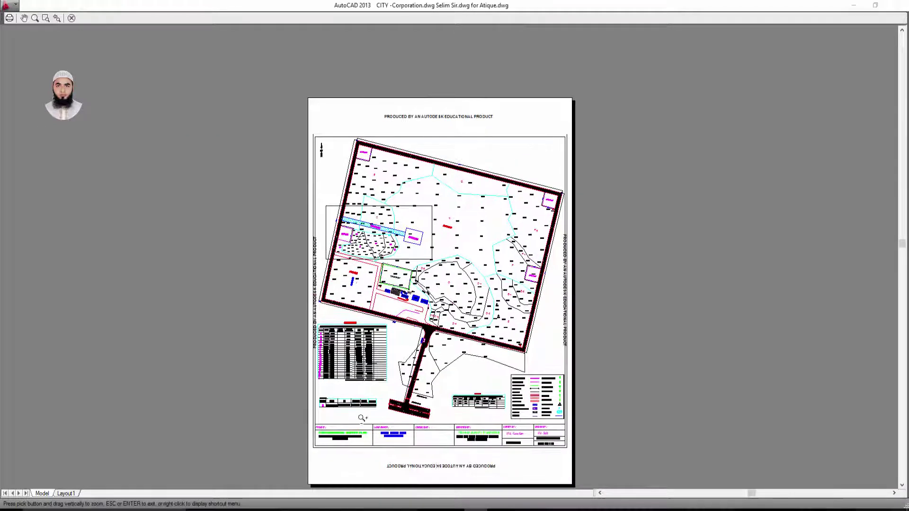
{"action": "scroll", "coordinate": [540, 438], "scroll_direction": "up", "scroll_amount": 3}
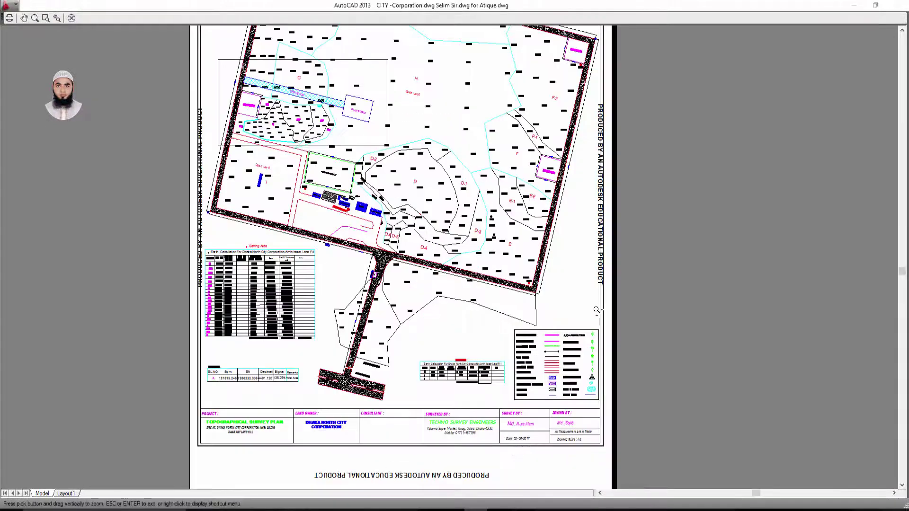
{"action": "scroll", "coordinate": [596, 313], "scroll_direction": "up", "scroll_amount": 1}
{"action": "scroll", "coordinate": [364, 223], "scroll_direction": "down", "scroll_amount": 5}
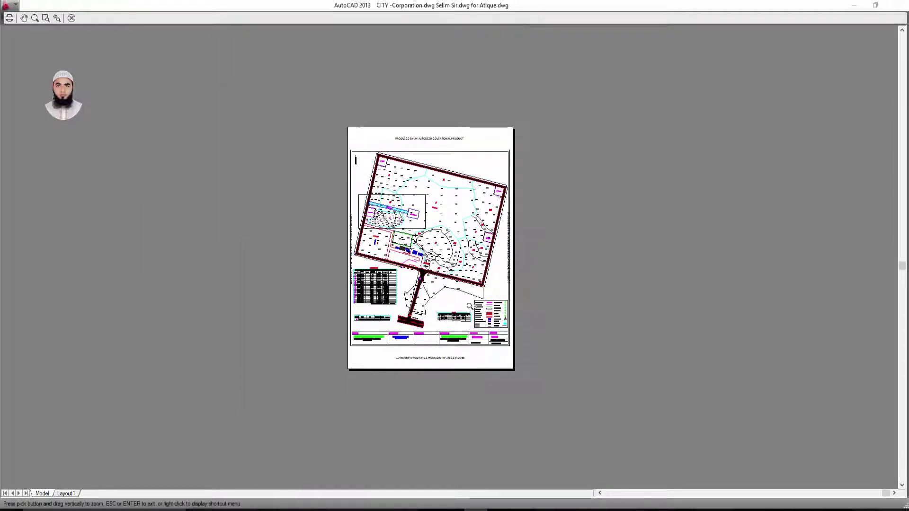
{"action": "key", "text": "Escape"}
{"action": "key", "text": "Escape"}
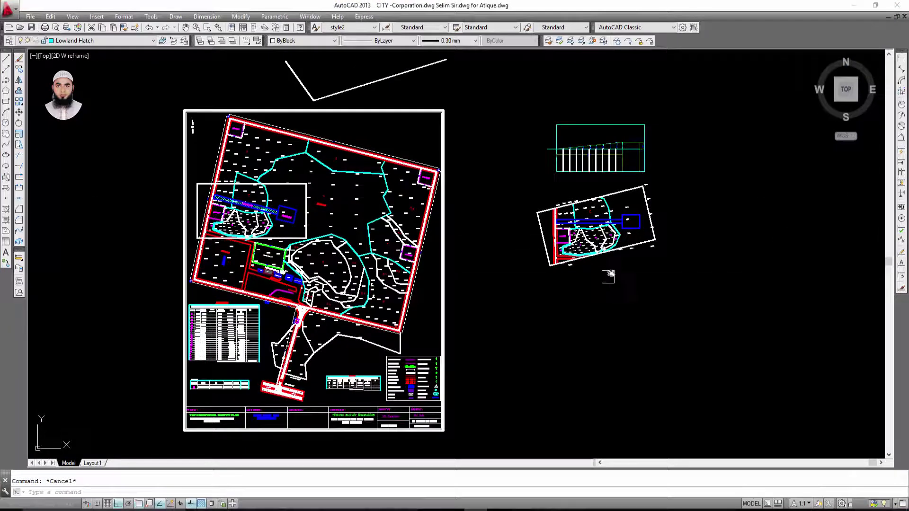
Export the drawing via DXFOUT as an AutoCAD 2007 DXF on the Desktop, then close it.
{"action": "middle_click_drag", "start_coordinate": [572, 323], "coordinate": [604, 274]}
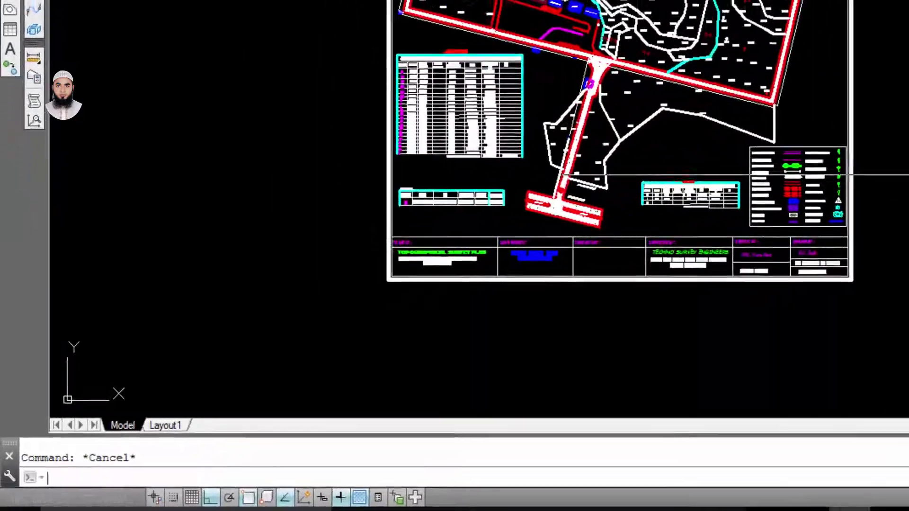
{"action": "type", "text": "dx"}
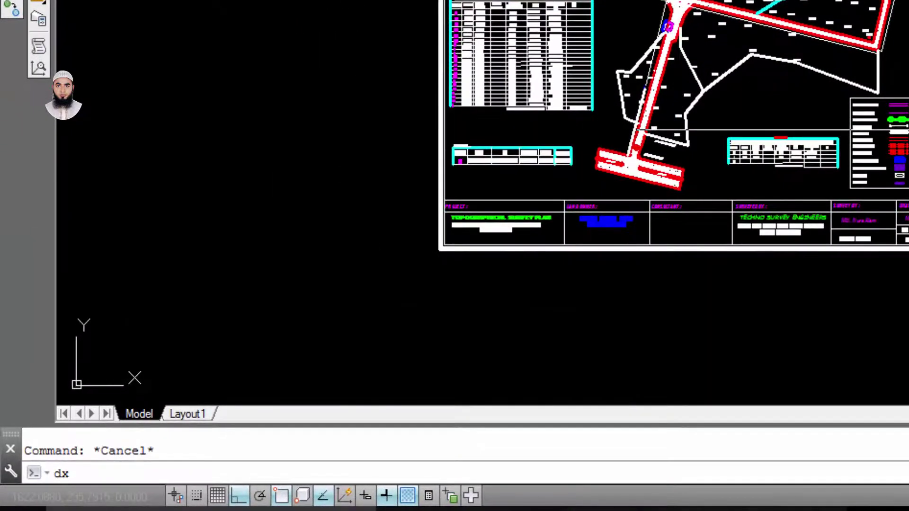
{"action": "type", "text": "FOut"}
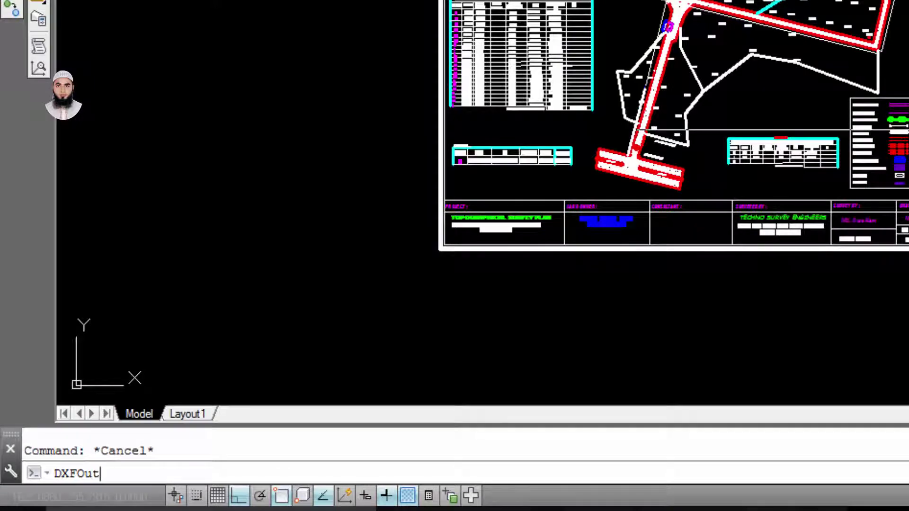
{"action": "key", "text": "Return"}
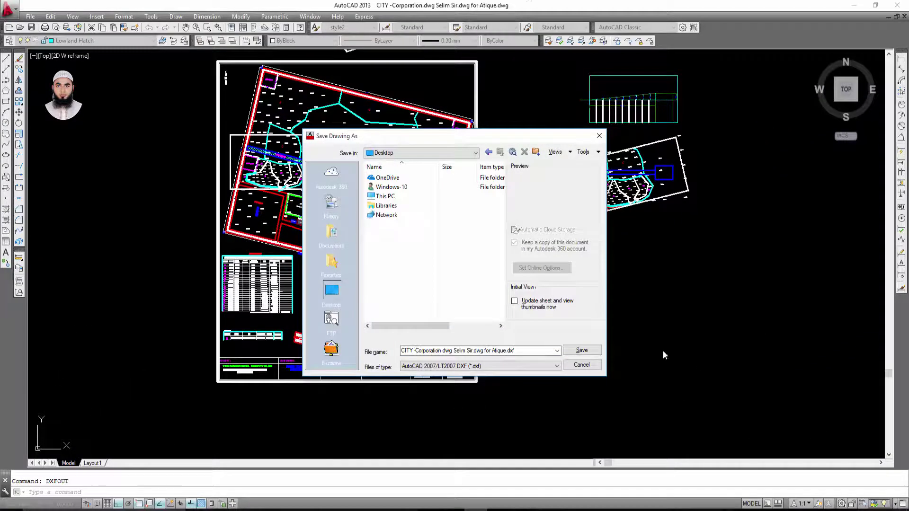
{"action": "left_click", "coordinate": [581, 350]}
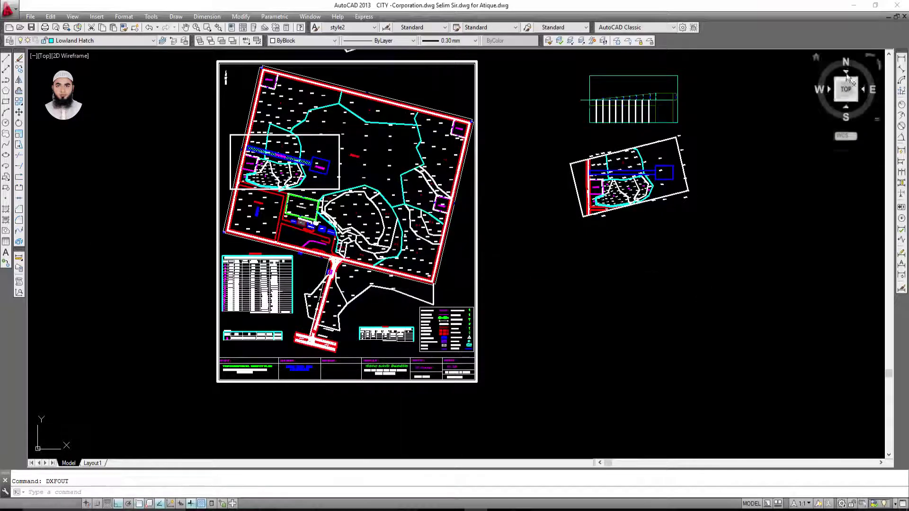
{"action": "left_click", "coordinate": [905, 16]}
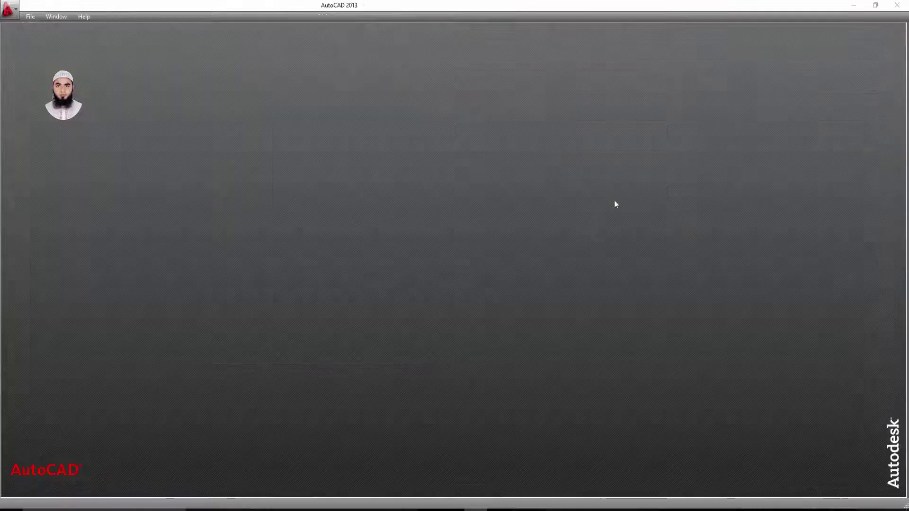
Close AutoCAD, refresh the desktop, and move the CITY DXF icon up and select it.
{"action": "left_click", "coordinate": [897, 5]}
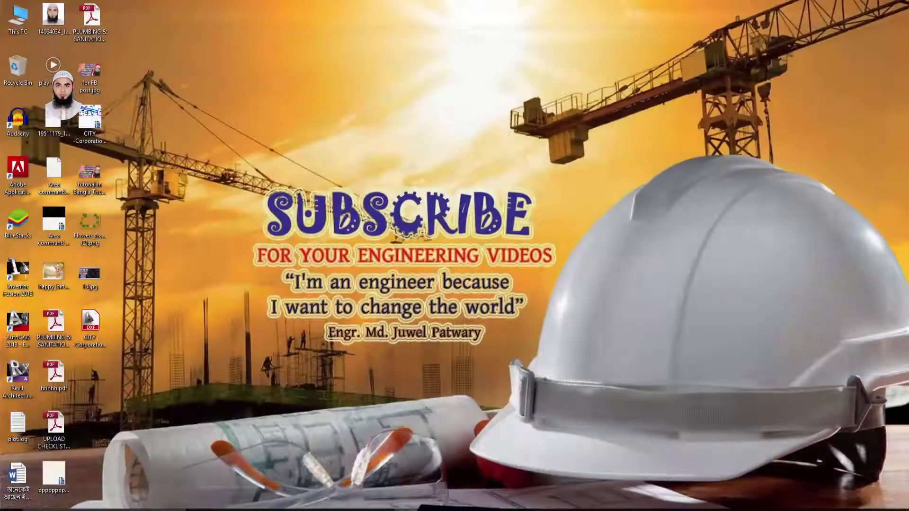
{"action": "right_click", "coordinate": [340, 240]}
{"action": "left_click", "coordinate": [357, 260]}
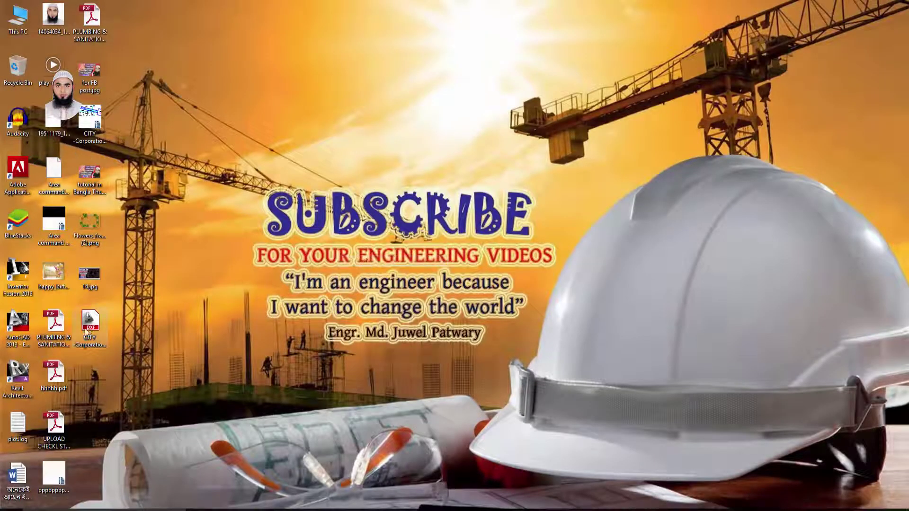
{"action": "left_click_drag", "start_coordinate": [87, 332], "coordinate": [99, 199]}
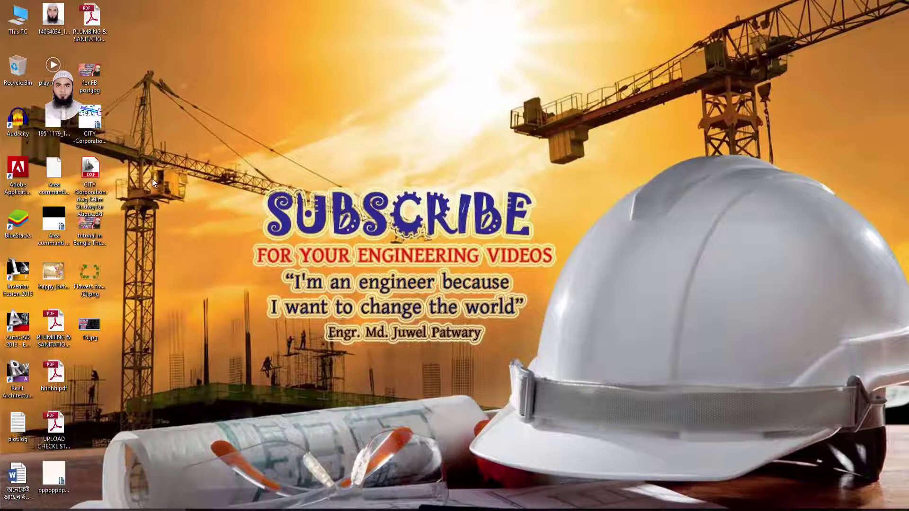
{"action": "left_click", "coordinate": [95, 176]}
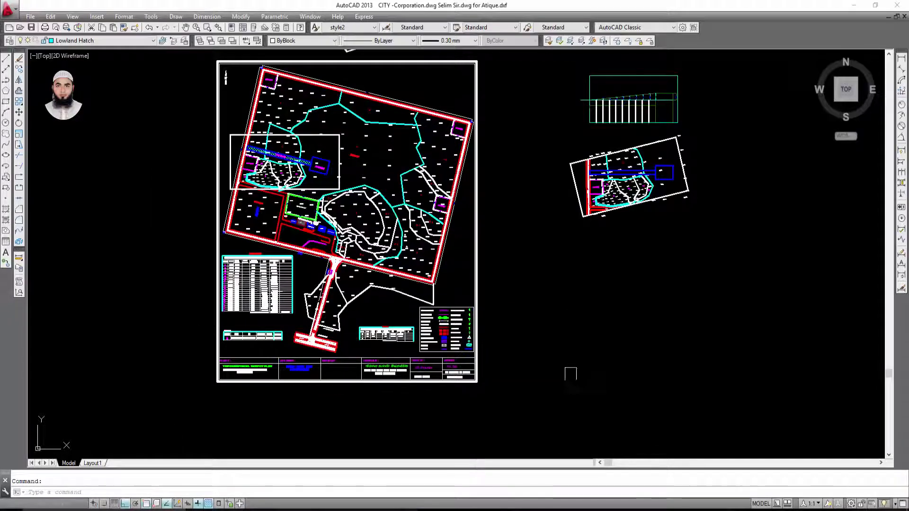
Dismiss the product update notification and reframe the reopened DXF plan.
{"action": "middle_click_drag", "start_coordinate": [491, 299], "coordinate": [503, 361]}
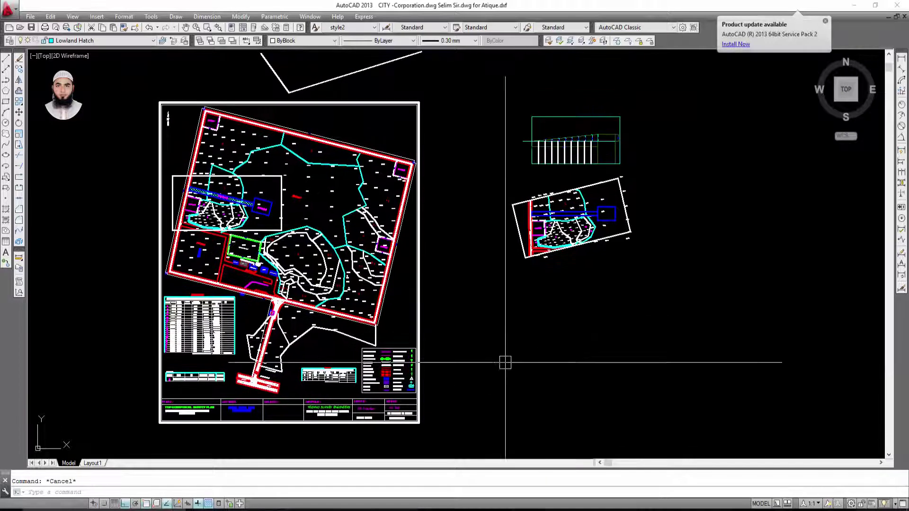
{"action": "key", "text": "Escape"}
{"action": "left_click", "coordinate": [826, 21]}
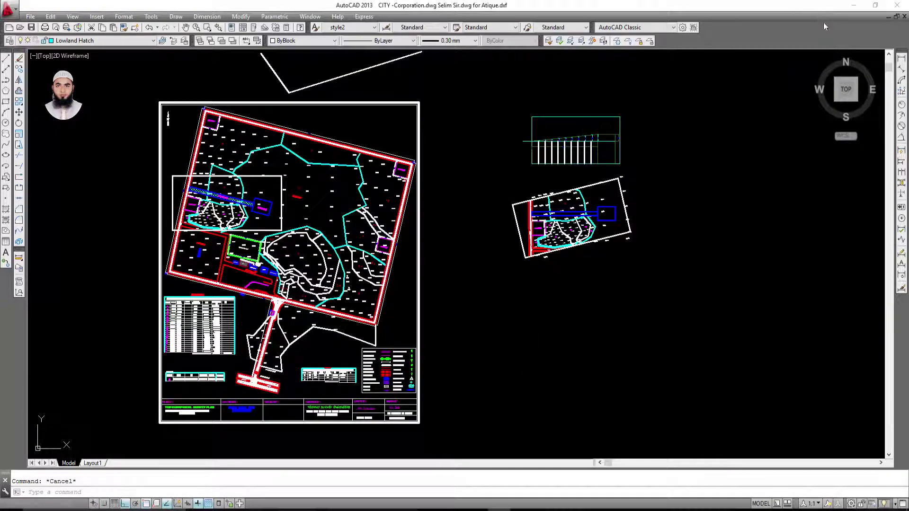
{"action": "middle_click_drag", "start_coordinate": [450, 165], "coordinate": [485, 182]}
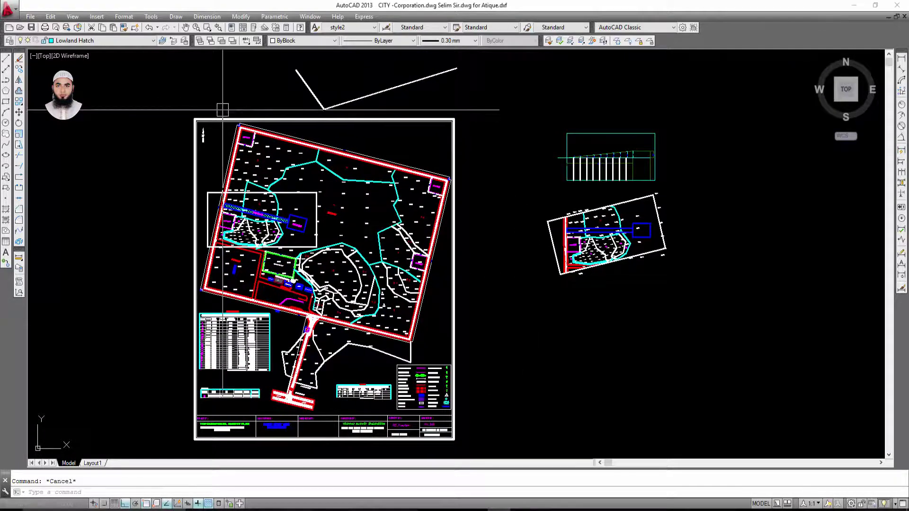
Save the plan as a 2007 DWG named with '1' after 'CITY -', then close it.
{"action": "left_click", "coordinate": [34, 16]}
{"action": "left_click", "coordinate": [59, 143]}
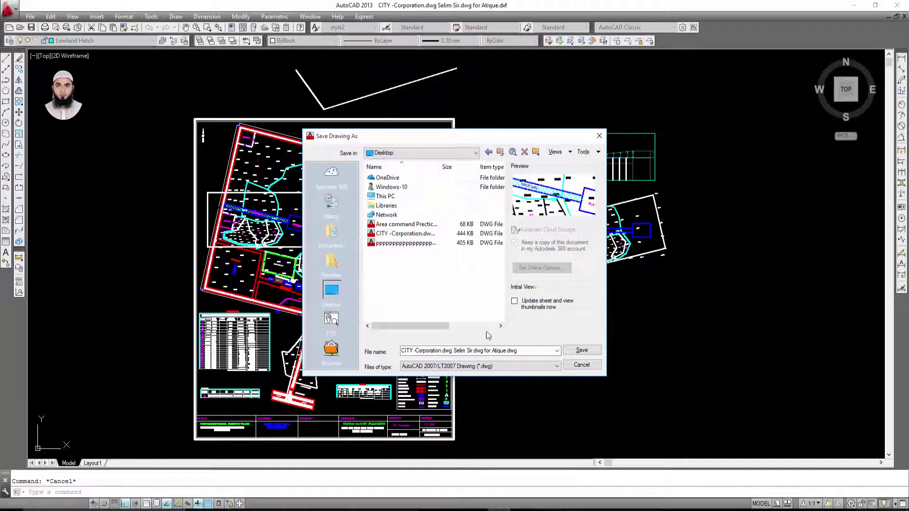
{"action": "left_click", "coordinate": [416, 353]}
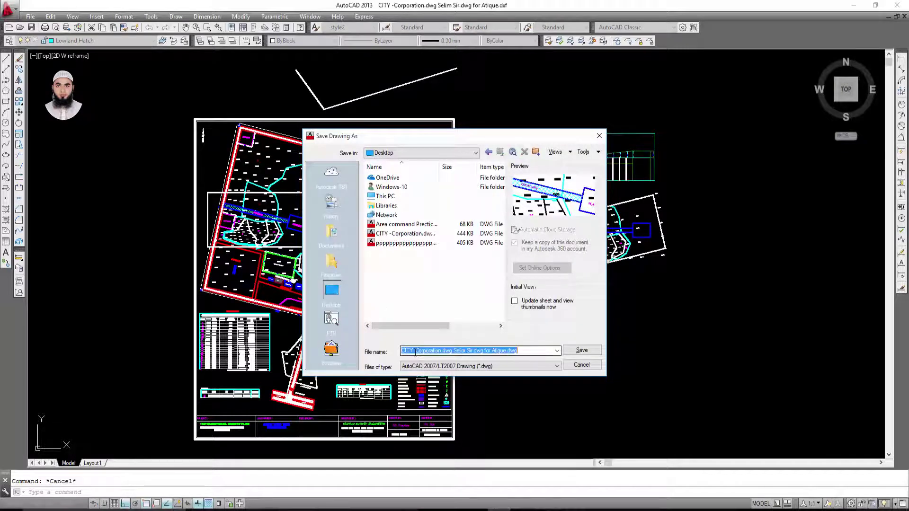
{"action": "left_click", "coordinate": [416, 351]}
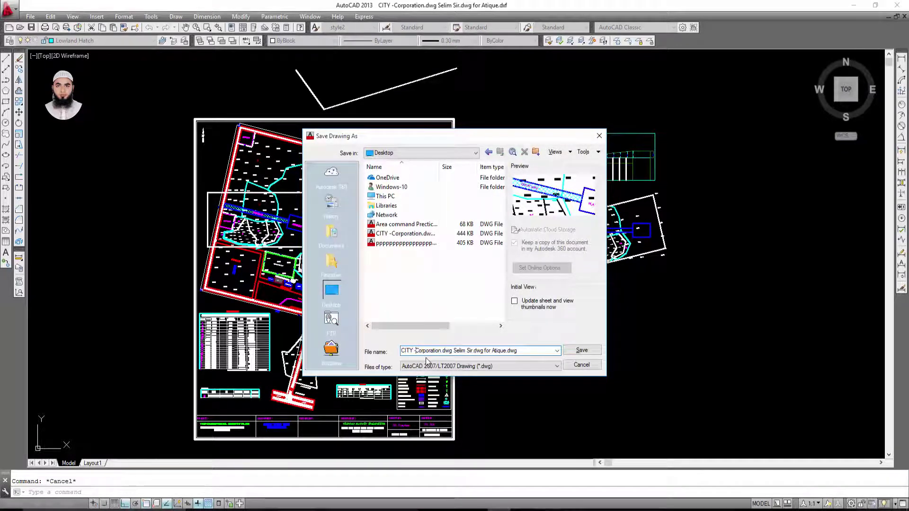
{"action": "type", "text": "1"}
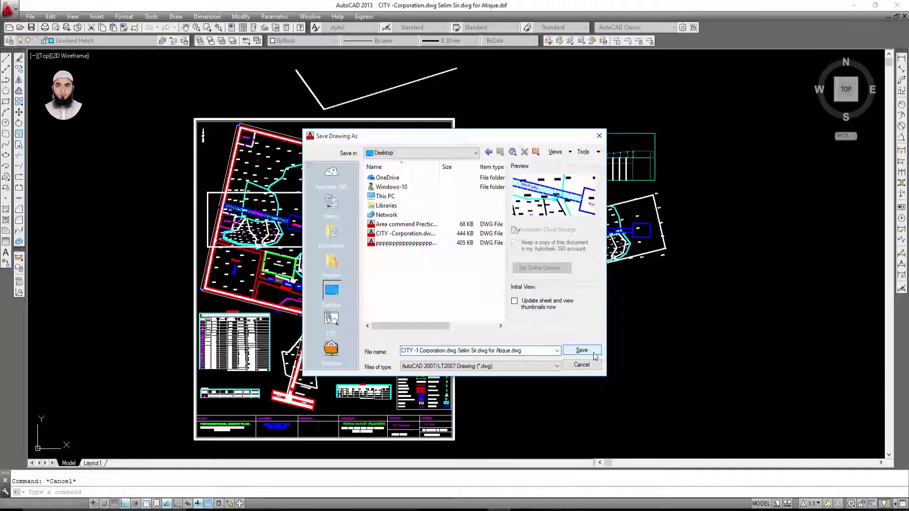
{"action": "left_click", "coordinate": [582, 350]}
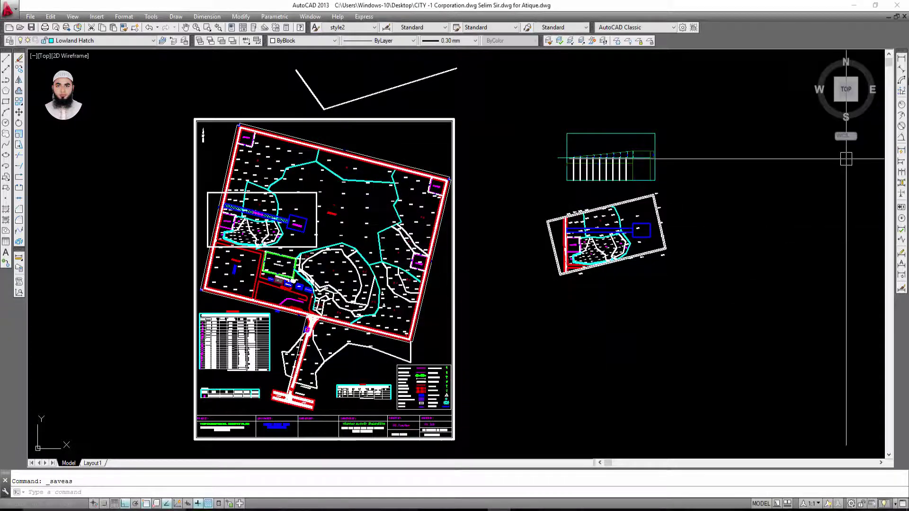
{"action": "left_click", "coordinate": [904, 16]}
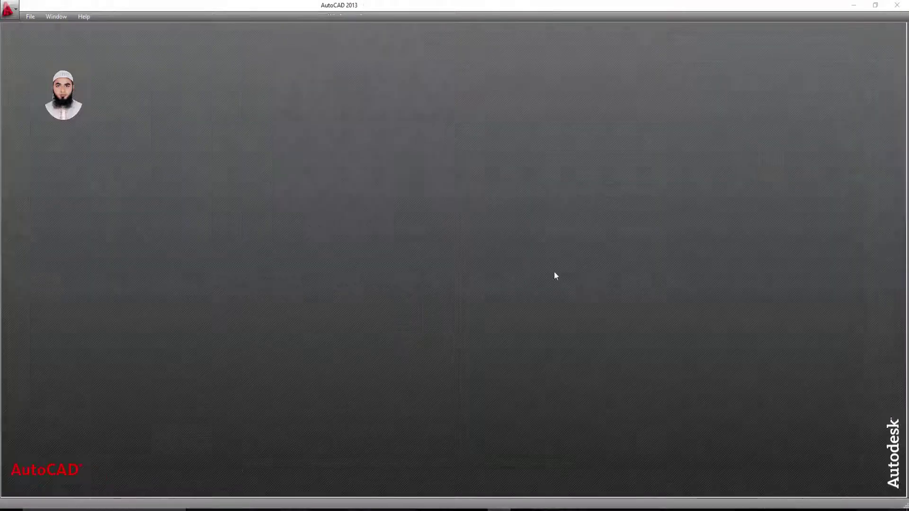
Close AutoCAD, refresh the desktop, and open the new CITY -1 DWG.
{"action": "left_click", "coordinate": [897, 4]}
{"action": "right_click", "coordinate": [164, 258]}
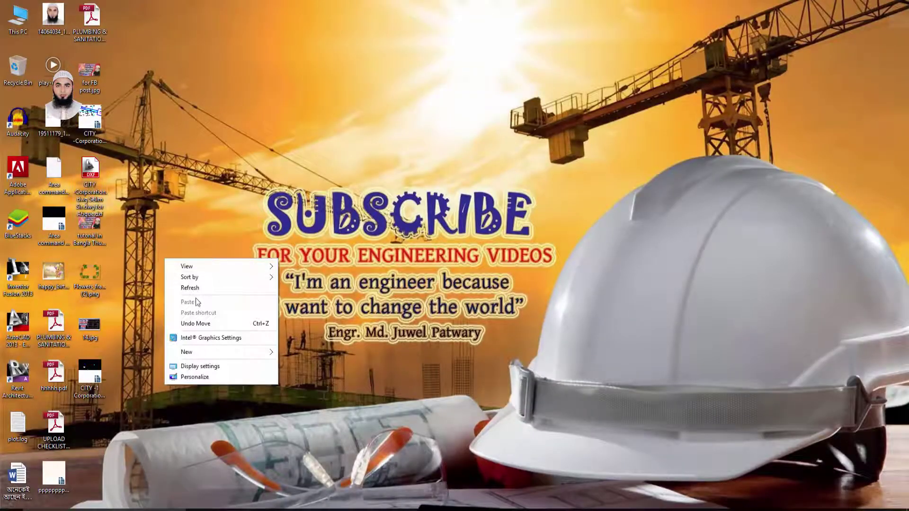
{"action": "left_click", "coordinate": [194, 286]}
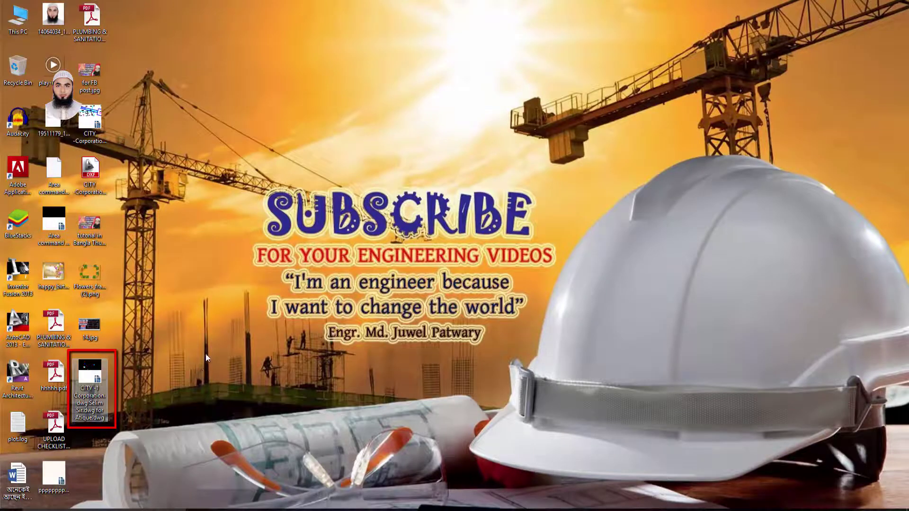
{"action": "double_click", "coordinate": [90, 377]}
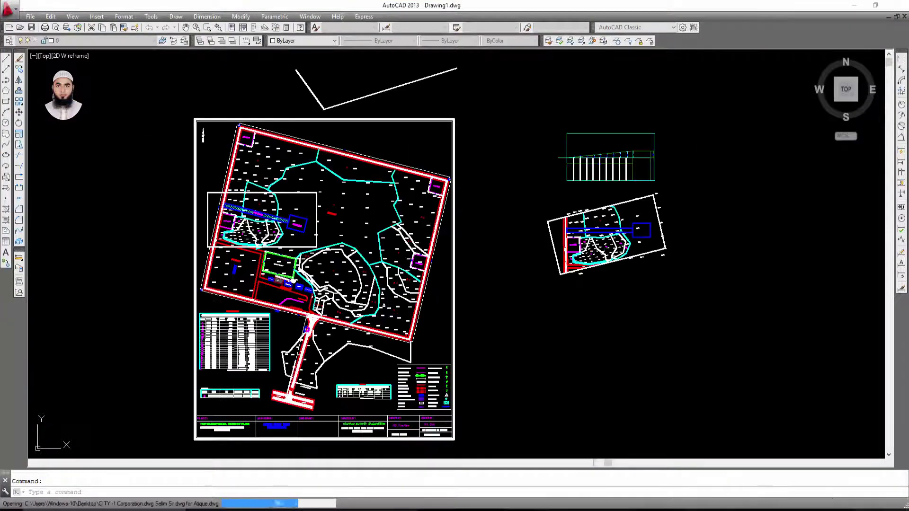
Pan and zoom to centre the CITY -1 survey plan and its detail views.
{"action": "middle_click_drag", "start_coordinate": [661, 237], "coordinate": [595, 211]}
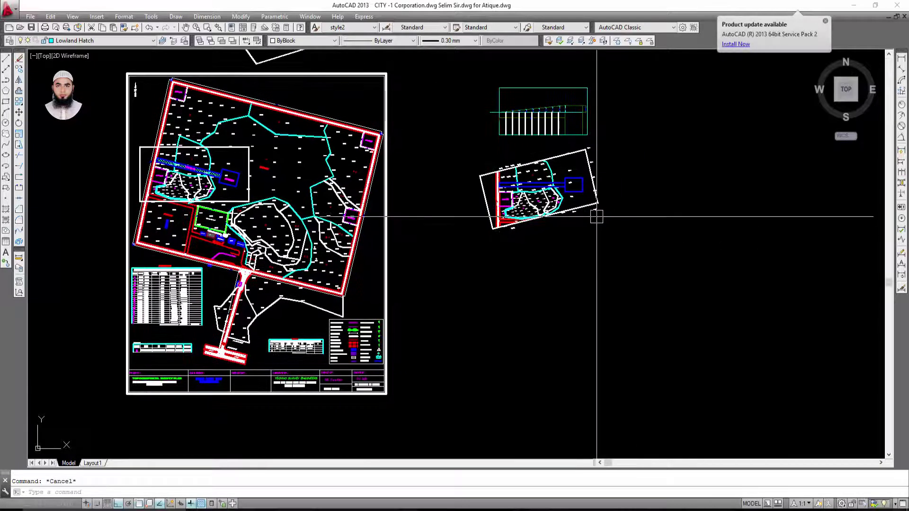
{"action": "scroll", "coordinate": [595, 212], "scroll_direction": "down", "scroll_amount": 4}
{"action": "scroll", "coordinate": [616, 213], "scroll_direction": "up", "scroll_amount": 4}
{"action": "middle_click_drag", "start_coordinate": [482, 214], "coordinate": [560, 236]}
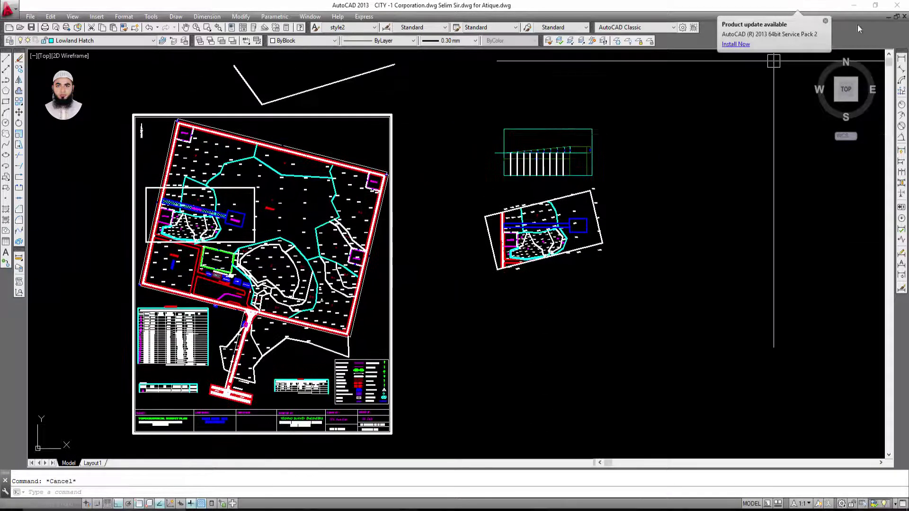
{"action": "middle_click_drag", "start_coordinate": [404, 274], "coordinate": [487, 229]}
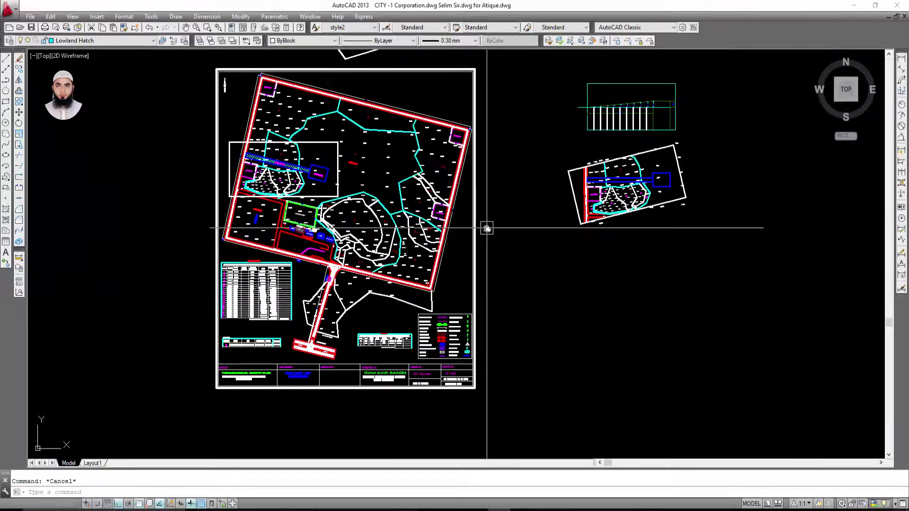